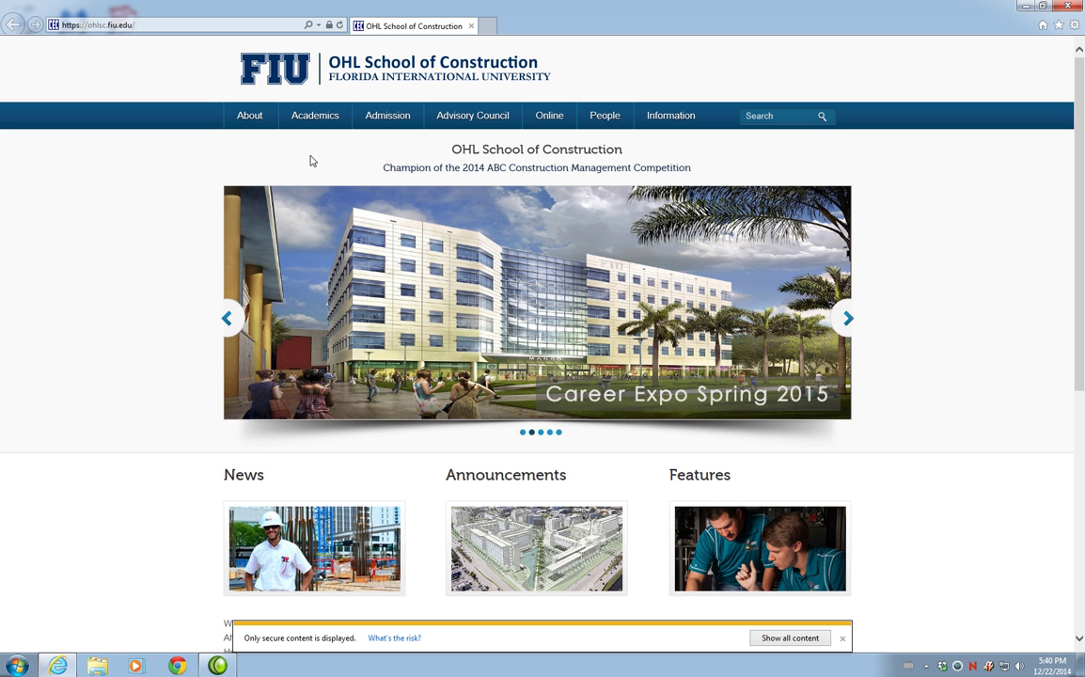
Go to ftp.eng.fiu.edu in Internet Explorer to list its SYS, _ADMIN, DATA_EIC26 and DATA_EIC27 directories.
left_click(182, 26)
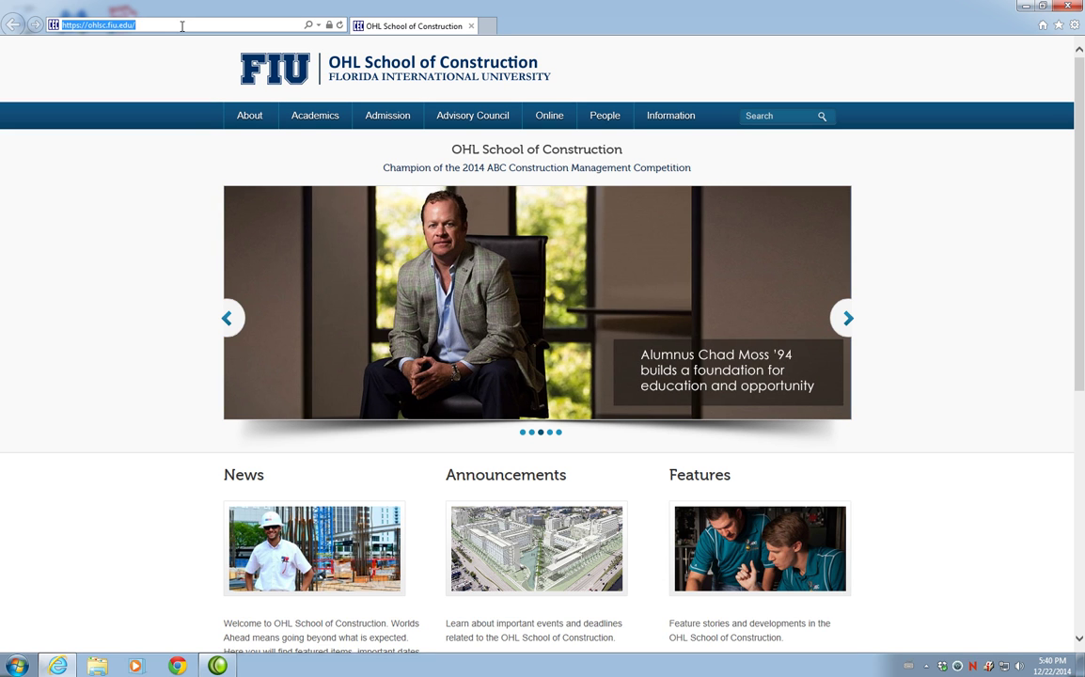
type("ftp.")
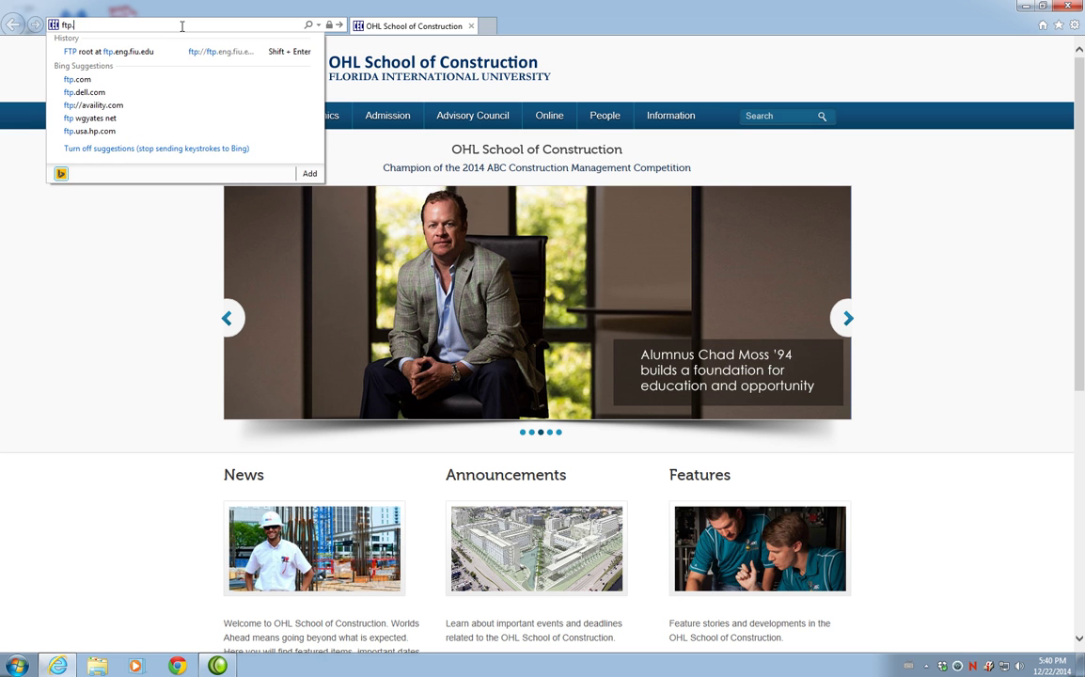
type("eng.")
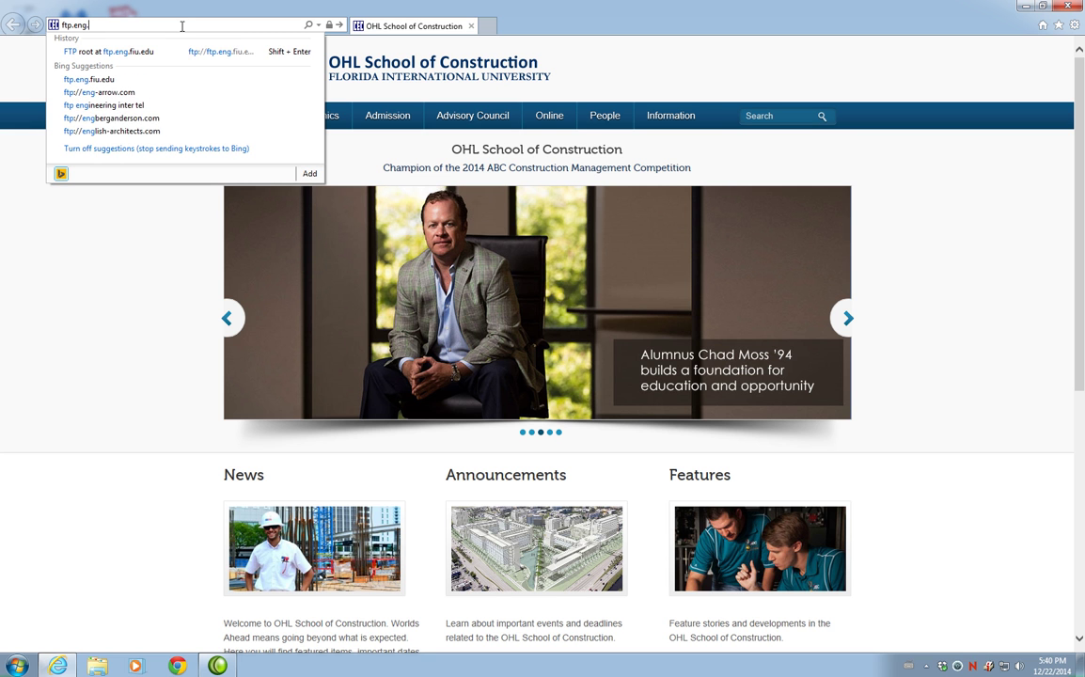
type("fiu.edu")
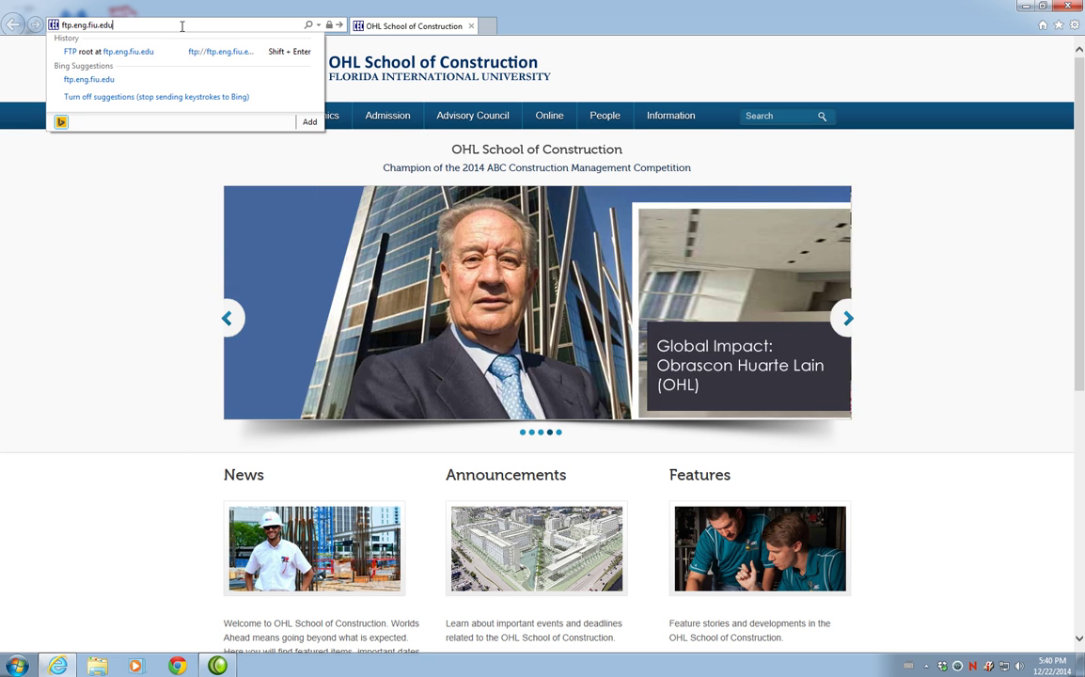
key("Return")
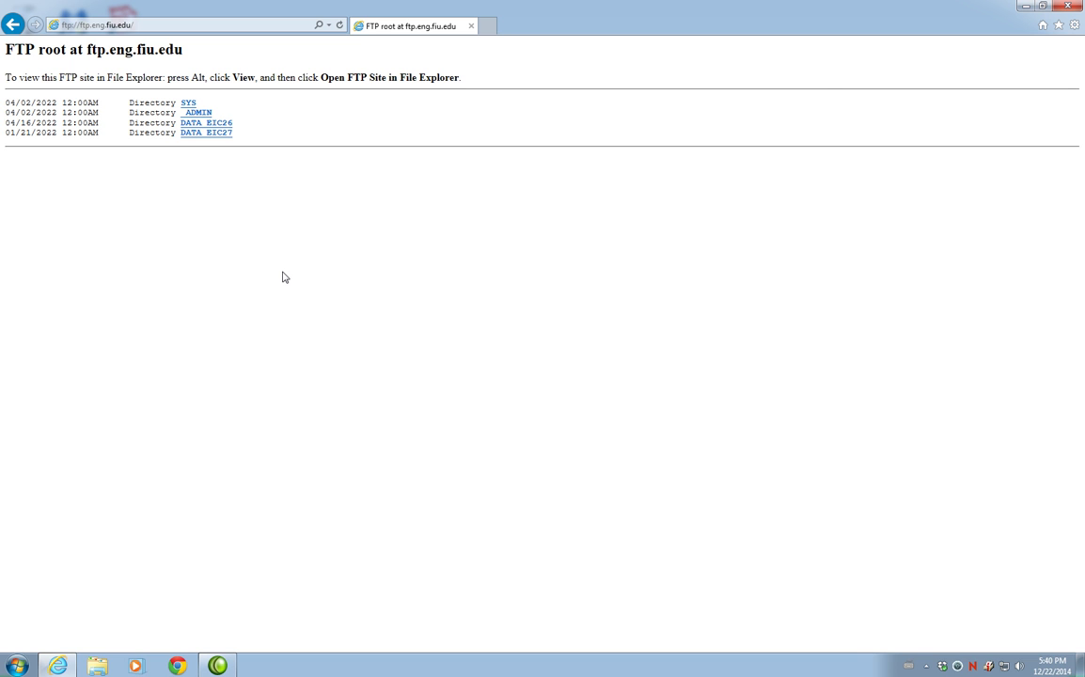
Use the View menu's 'Open FTP site in File Explorer' to bring up the log-on prompt.
key("alt")
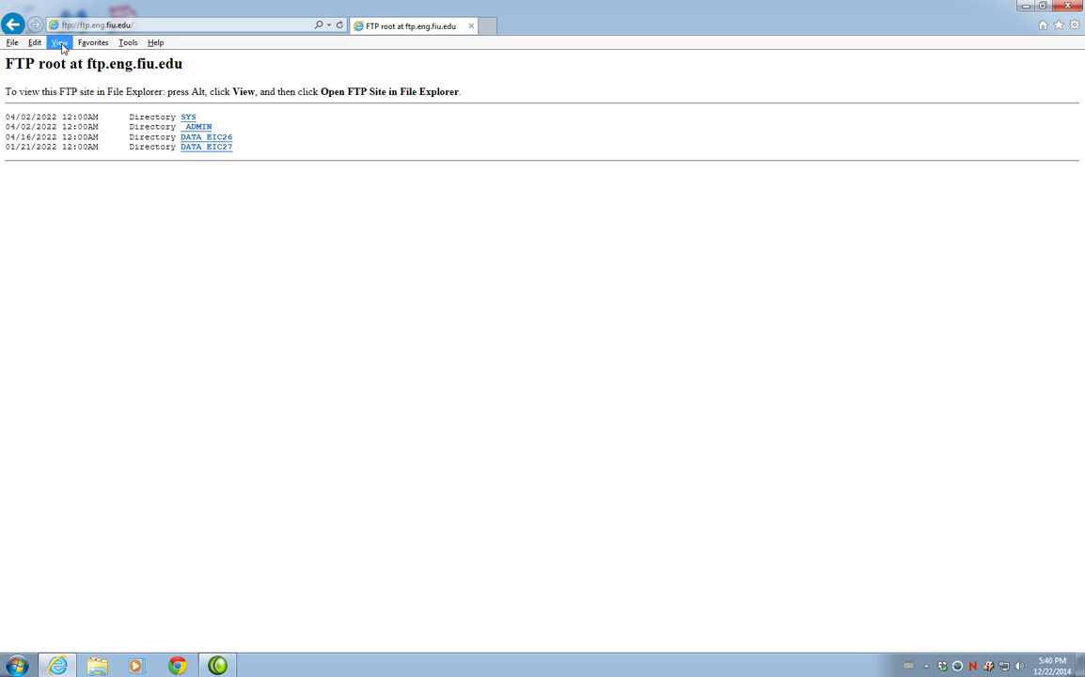
left_click(59, 43)
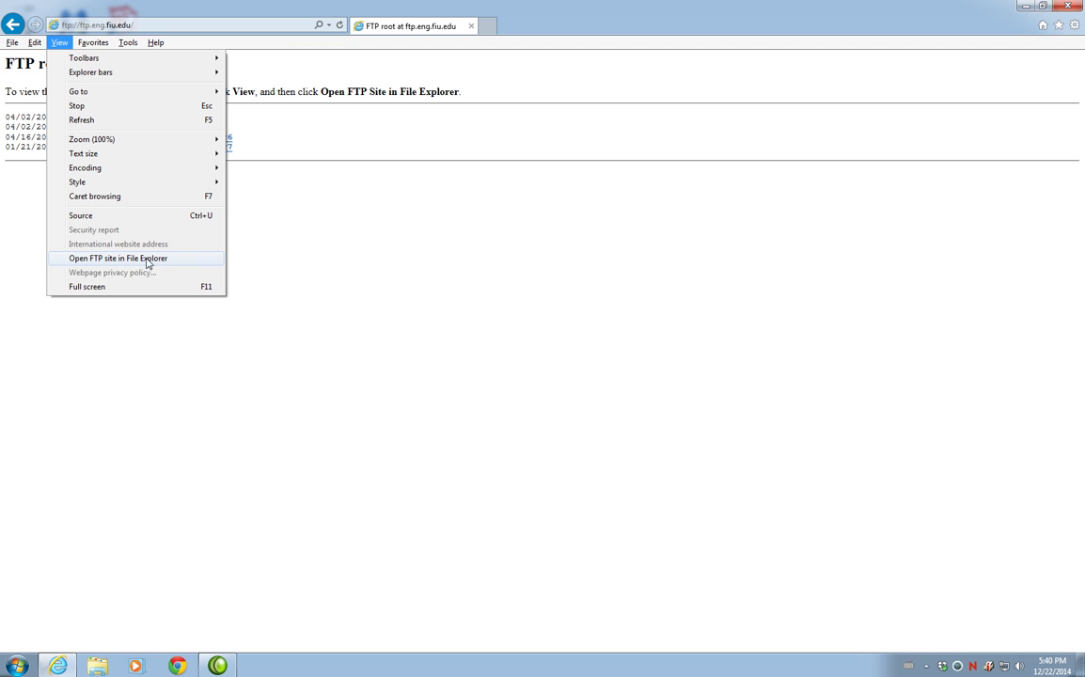
left_click(180, 259)
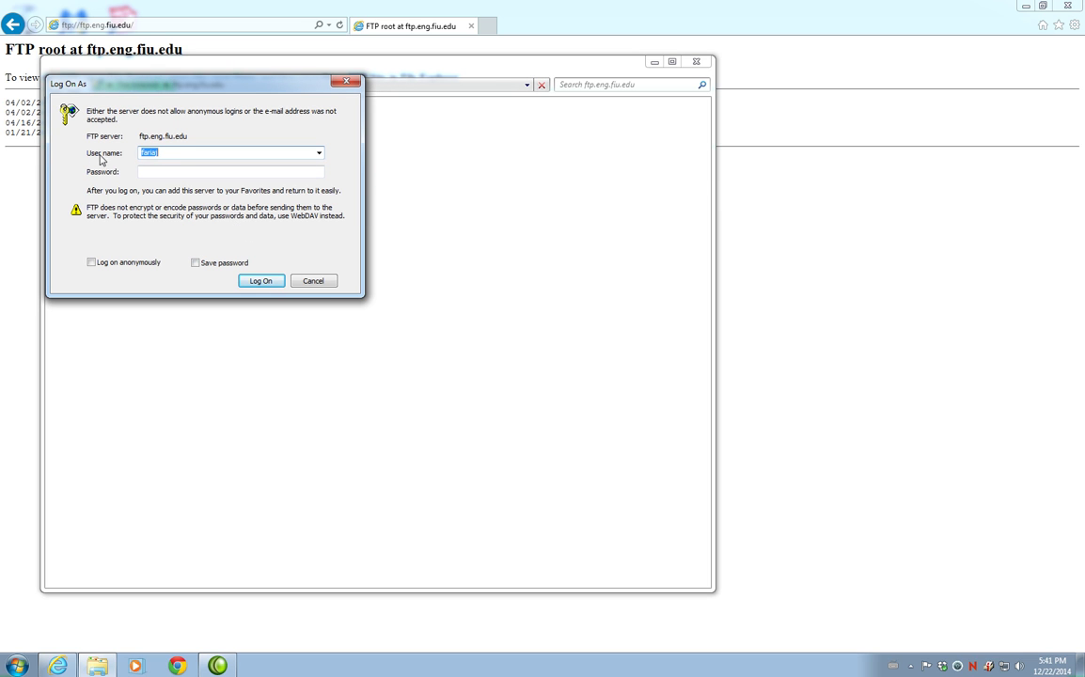
Enter the account password in the Log On As dialog and submit it.
left_click(150, 172)
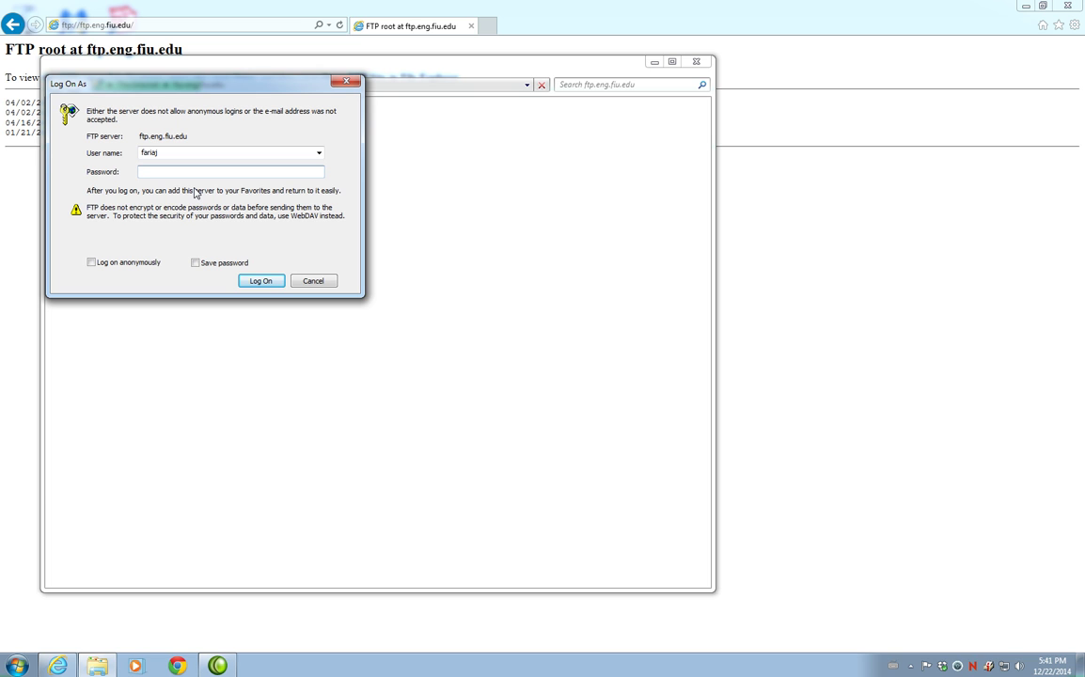
type("***")
type("******")
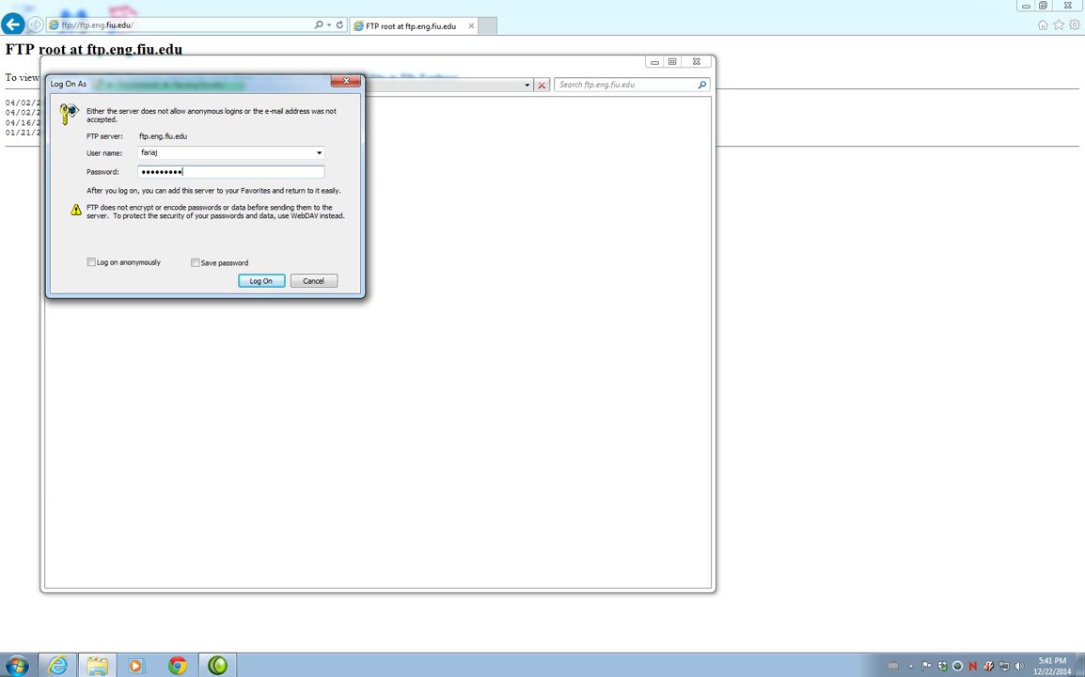
type("**")
key("Return")
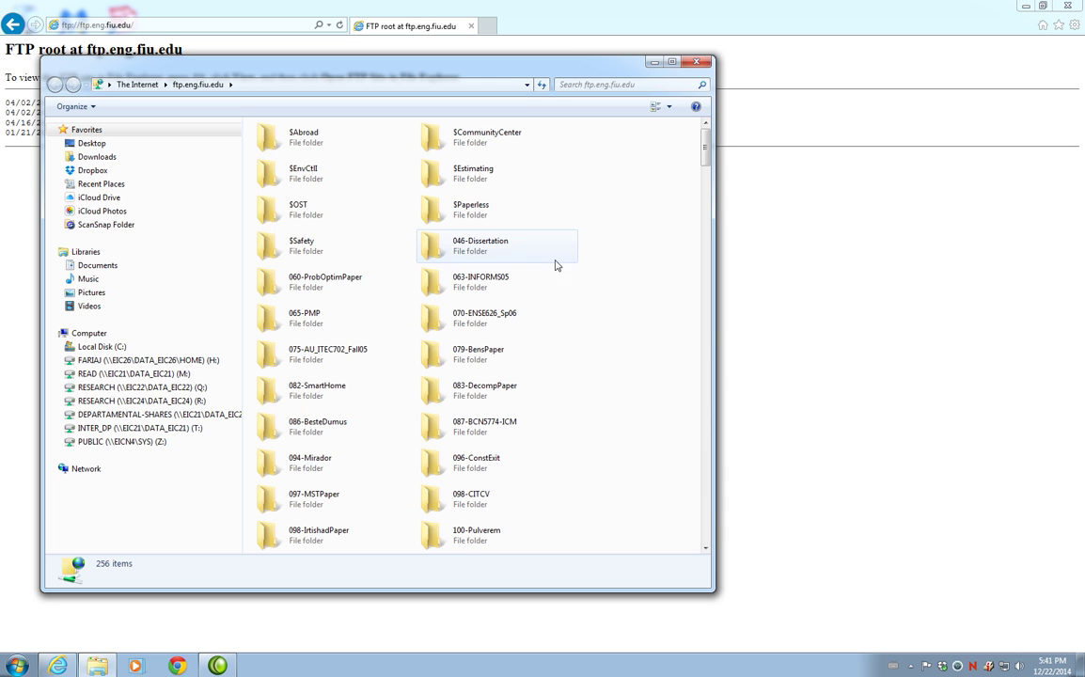
Create a new folder named 'OCS Documents' at the FTP site root.
right_click(592, 235)
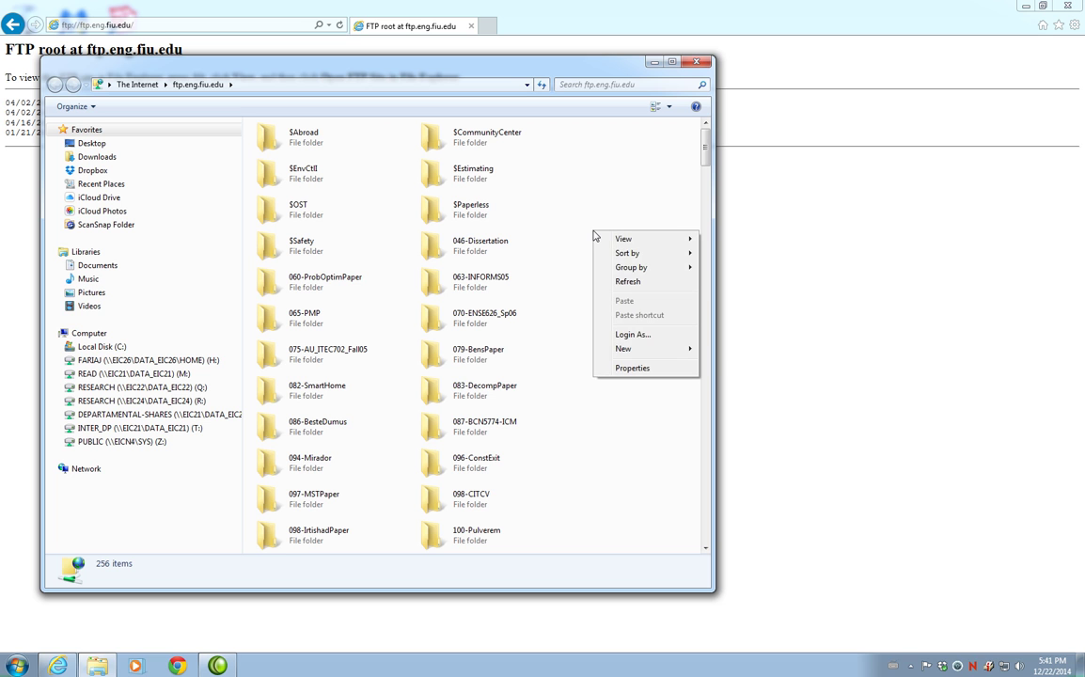
mouse_move(623, 349)
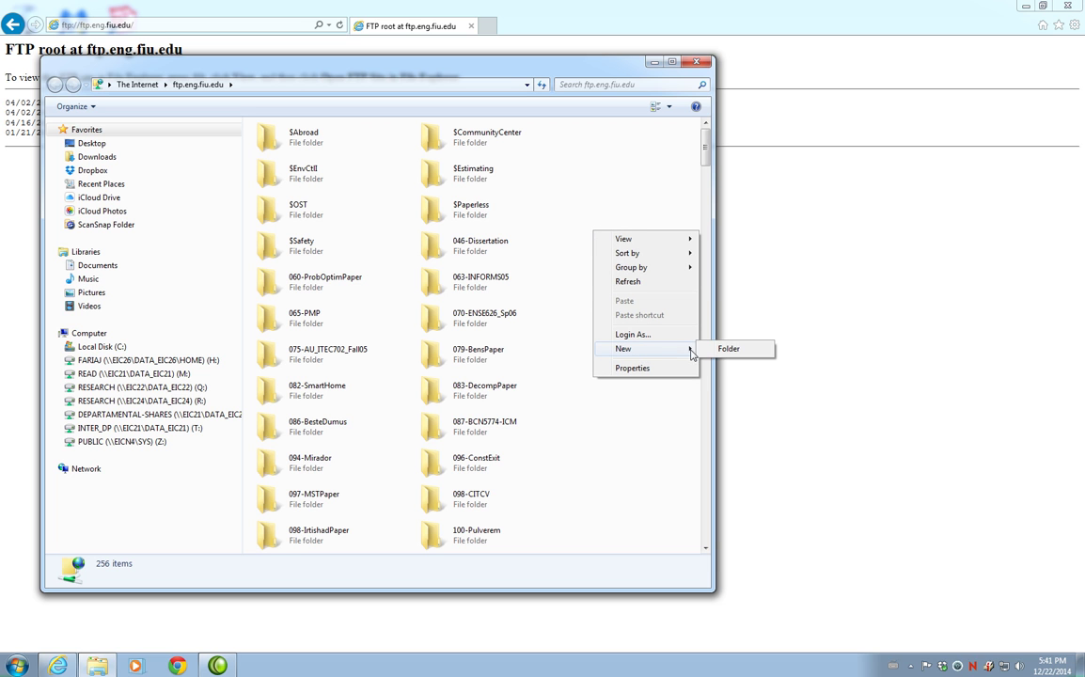
left_click(721, 353)
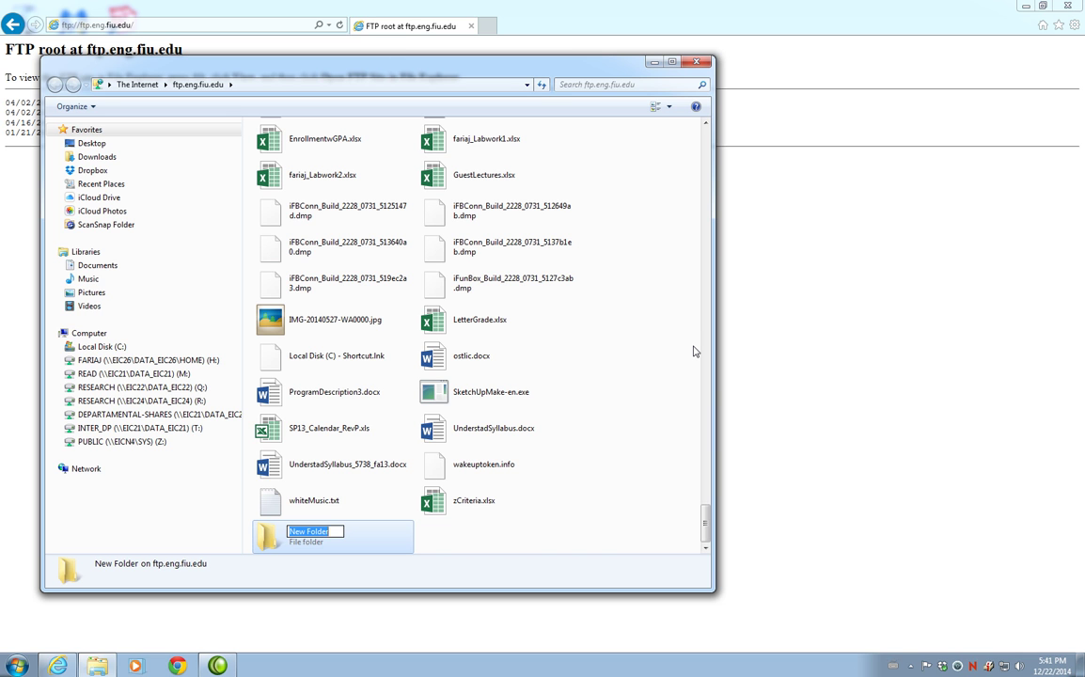
type("OCS")
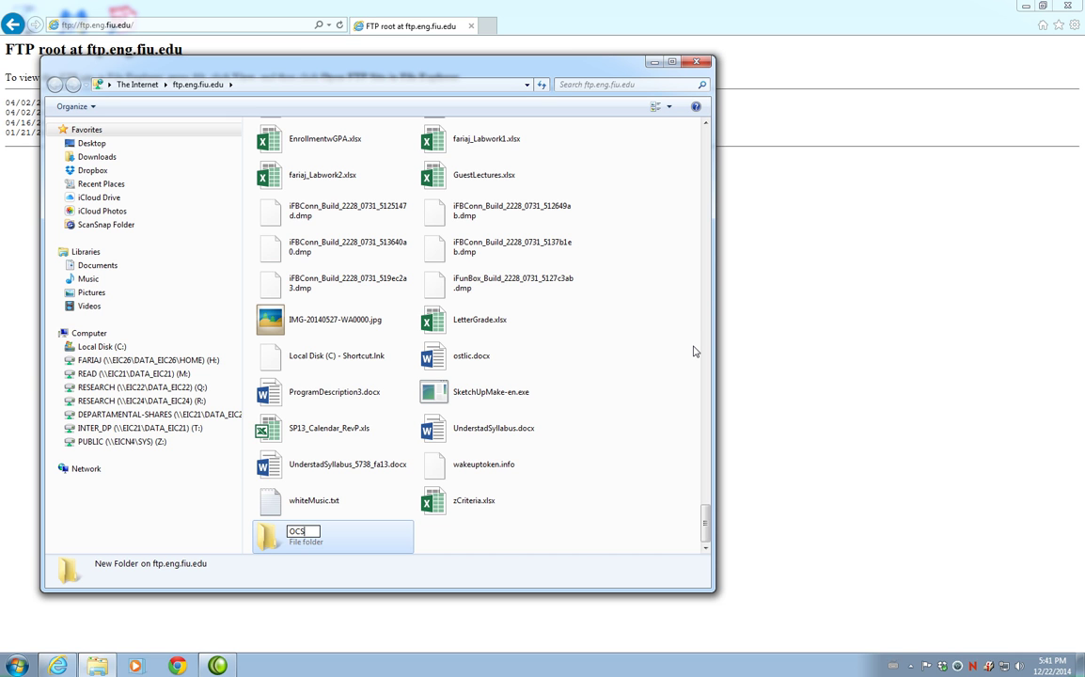
type(" D")
type("ocuments")
key("Return")
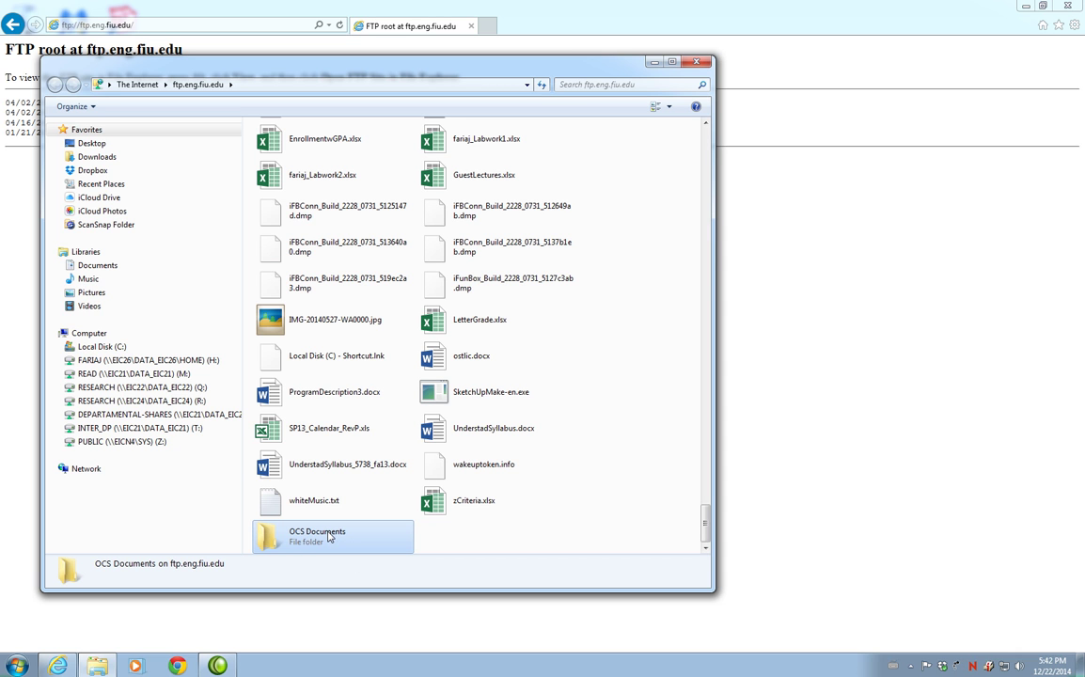
Inside 'OCS Documents', create a folder named 'OST' and open it.
double_click(329, 537)
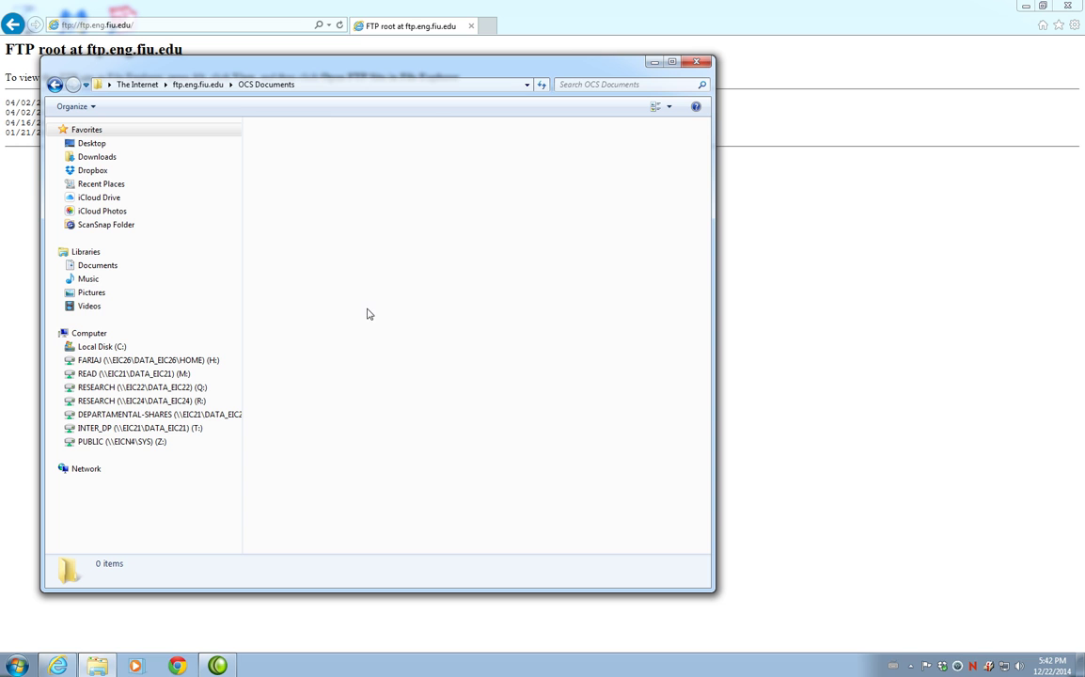
right_click(347, 210)
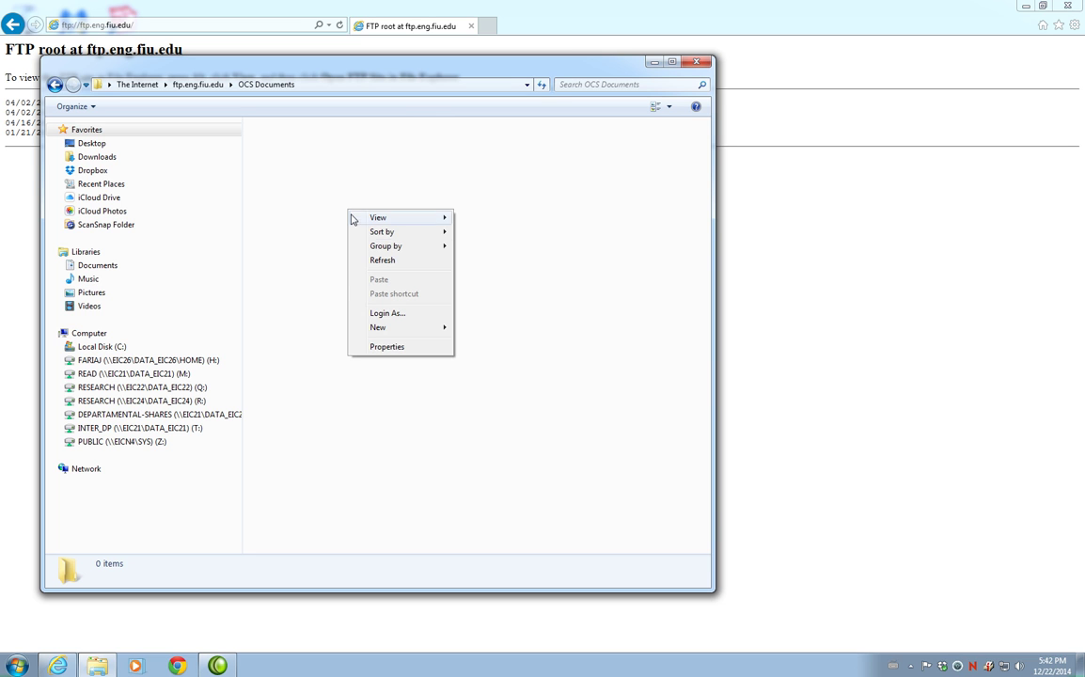
mouse_move(395, 328)
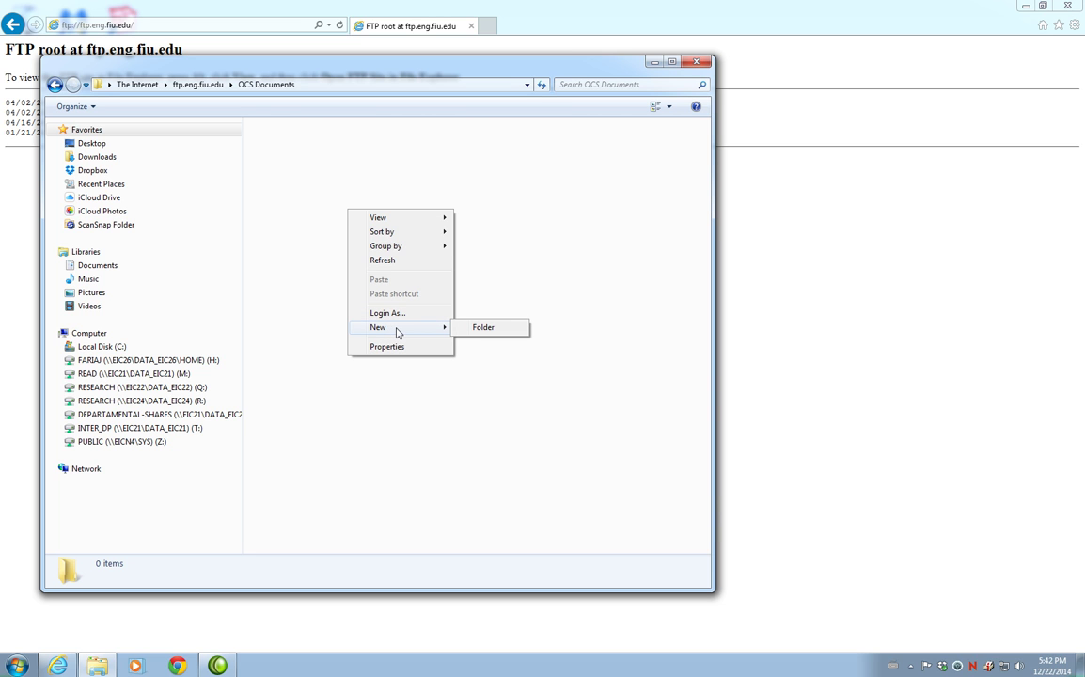
left_click(513, 329)
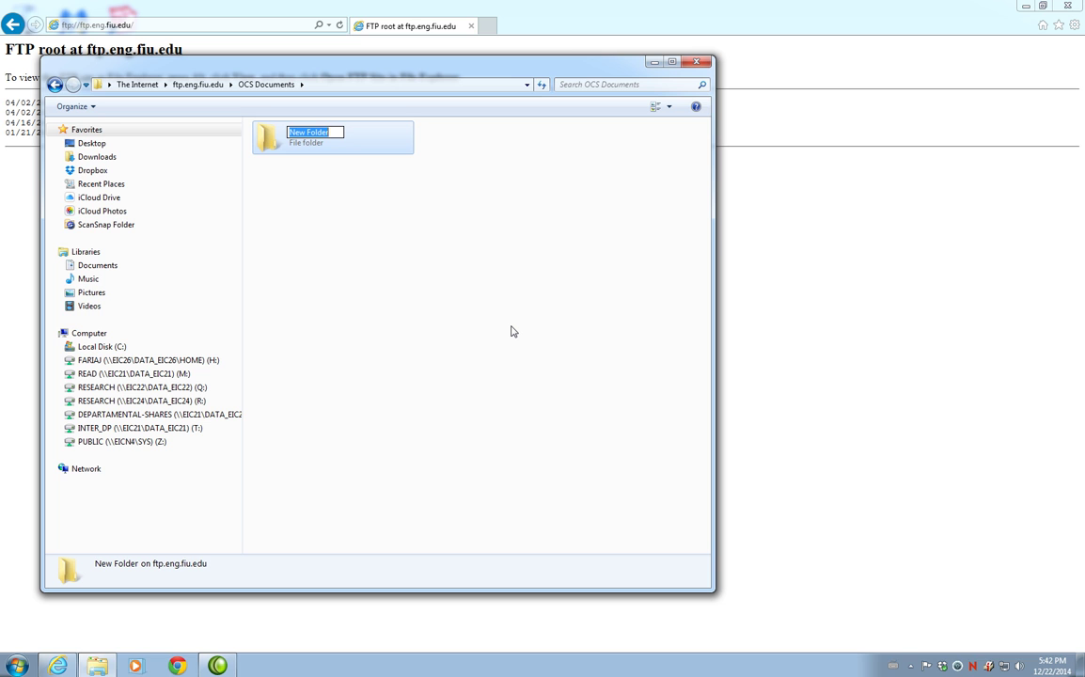
type("OS")
type("T")
left_click(349, 228)
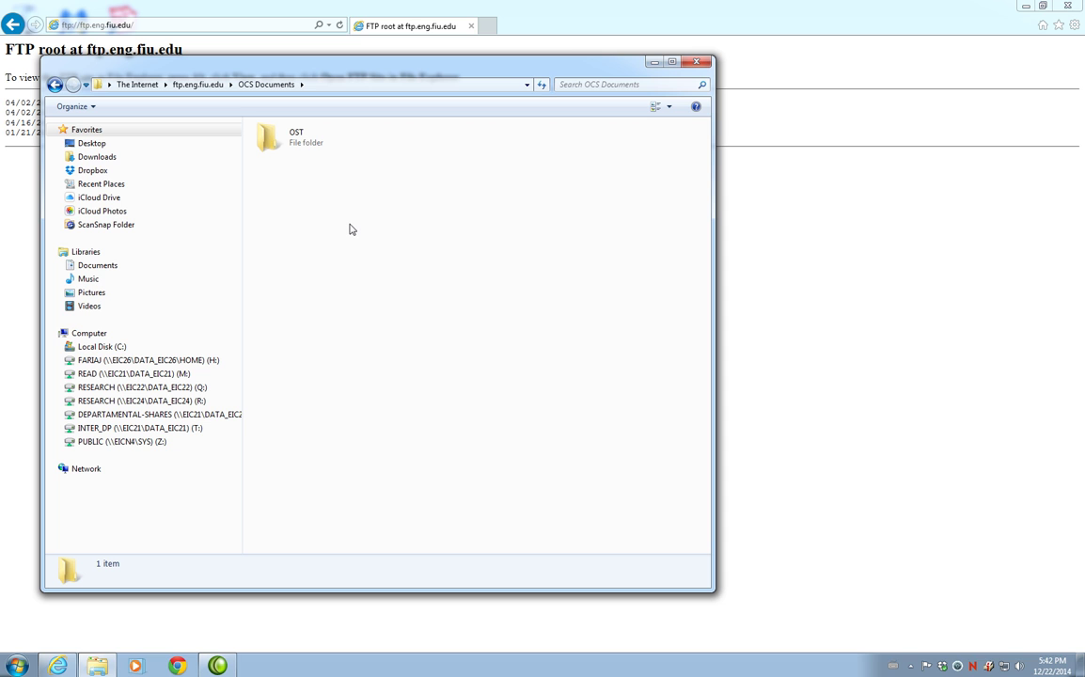
left_click(304, 142)
double_click(304, 143)
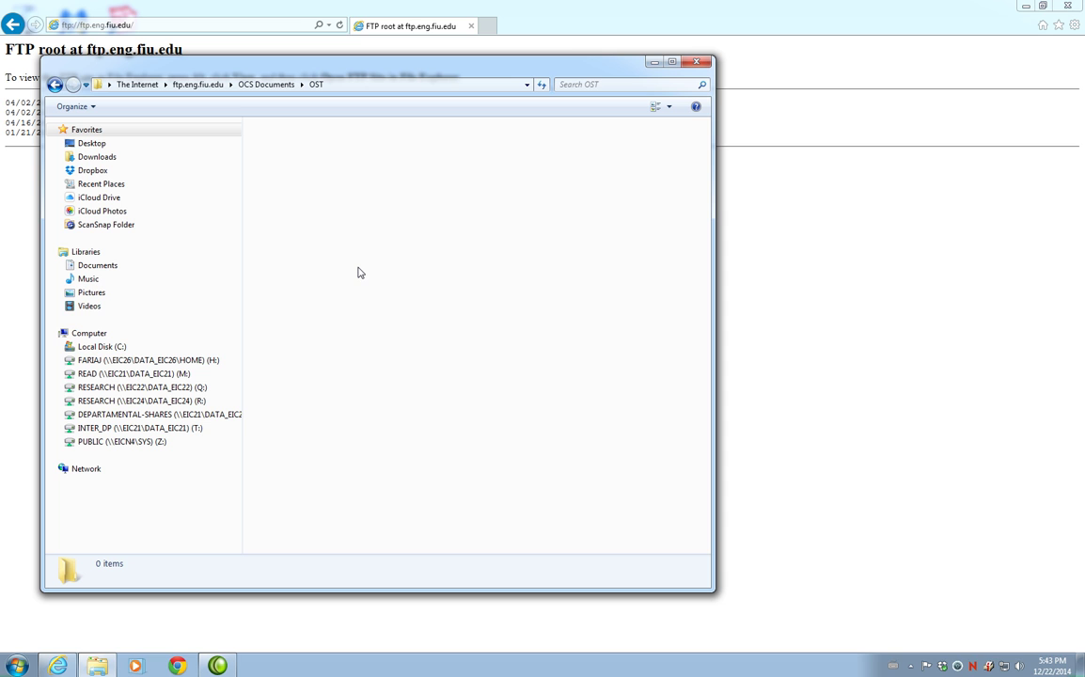
Create a subfolder named 'Backup' inside OST.
right_click(314, 200)
mouse_move(344, 313)
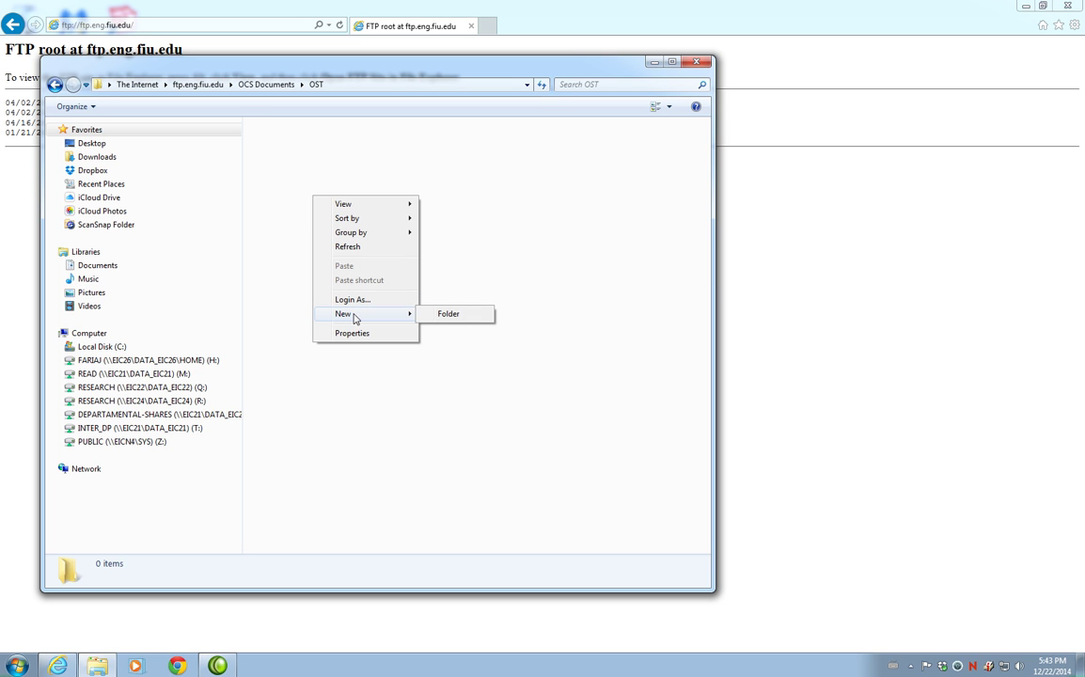
left_click(449, 314)
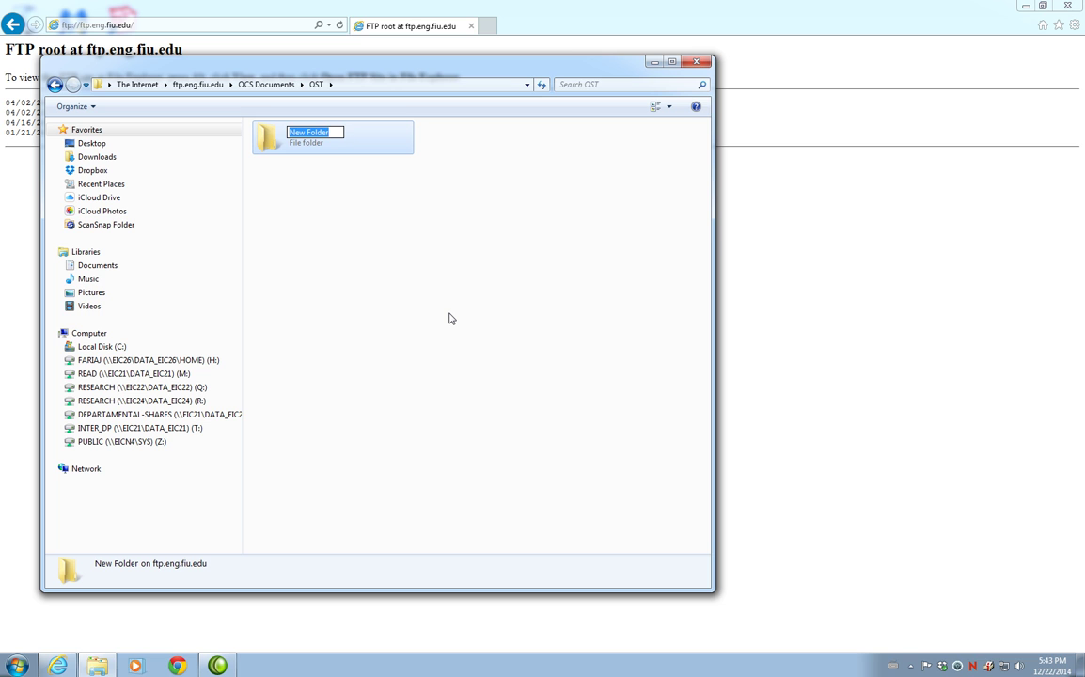
type("8")
type("ack")
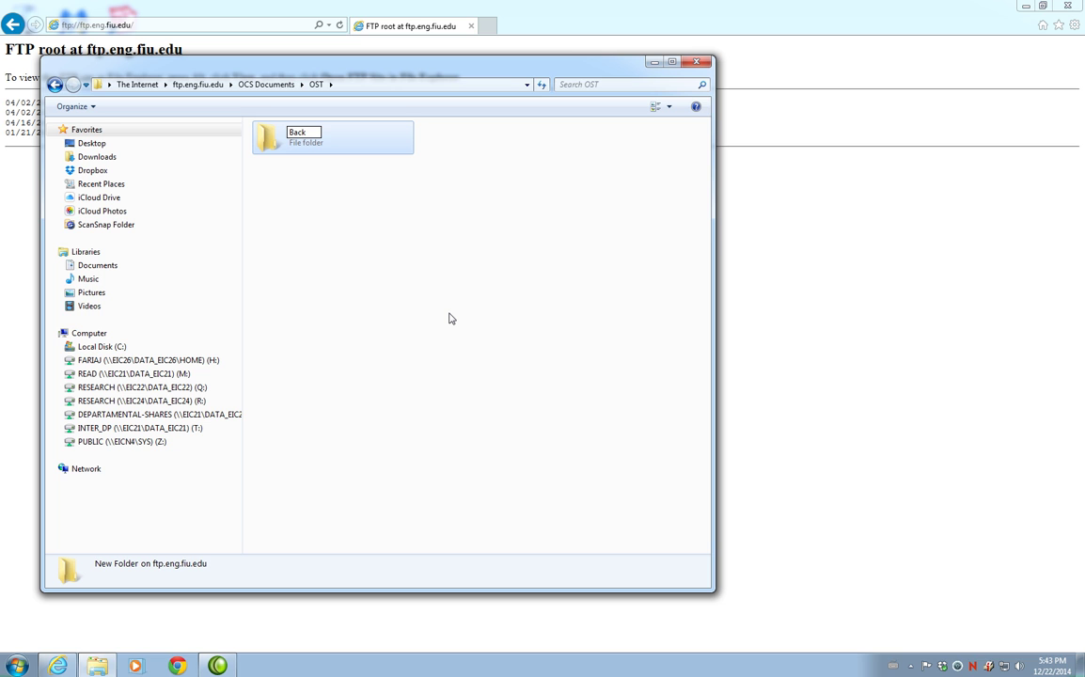
type("up")
key("Return")
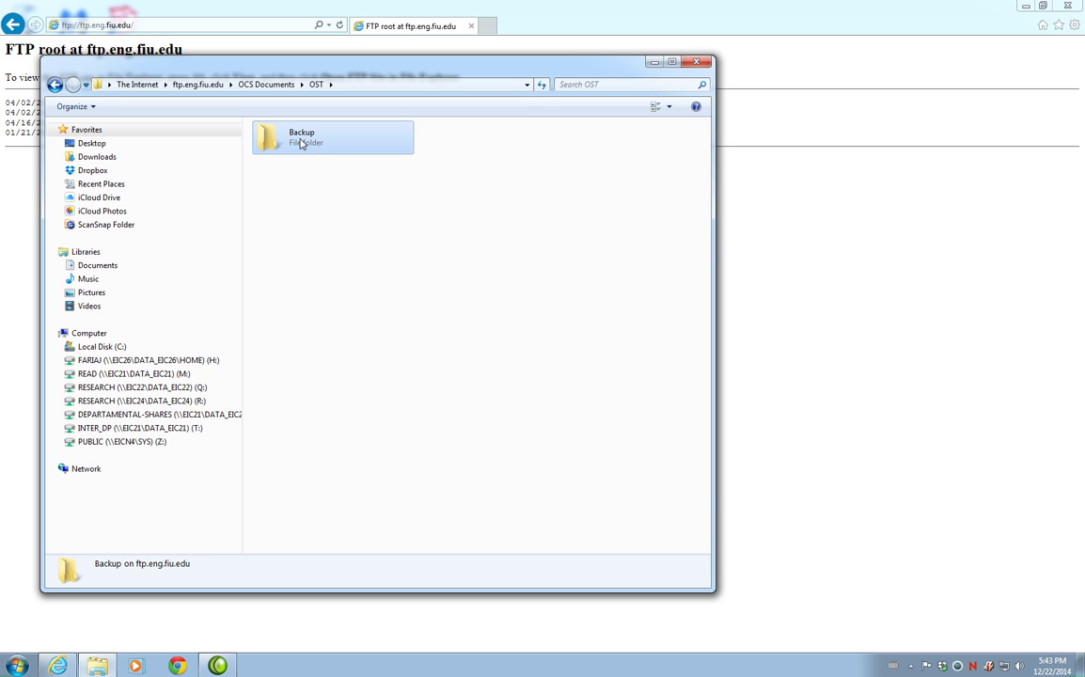
Create a second subfolder named 'Cache', correcting the typo in its name.
right_click(317, 218)
mouse_move(348, 332)
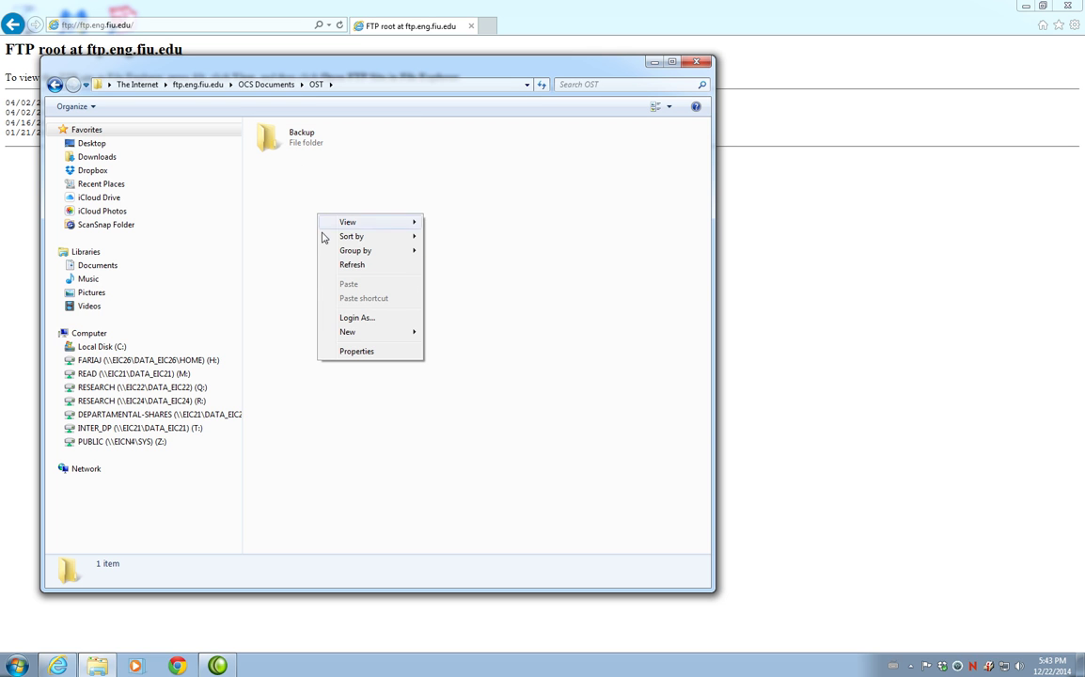
left_click(467, 332)
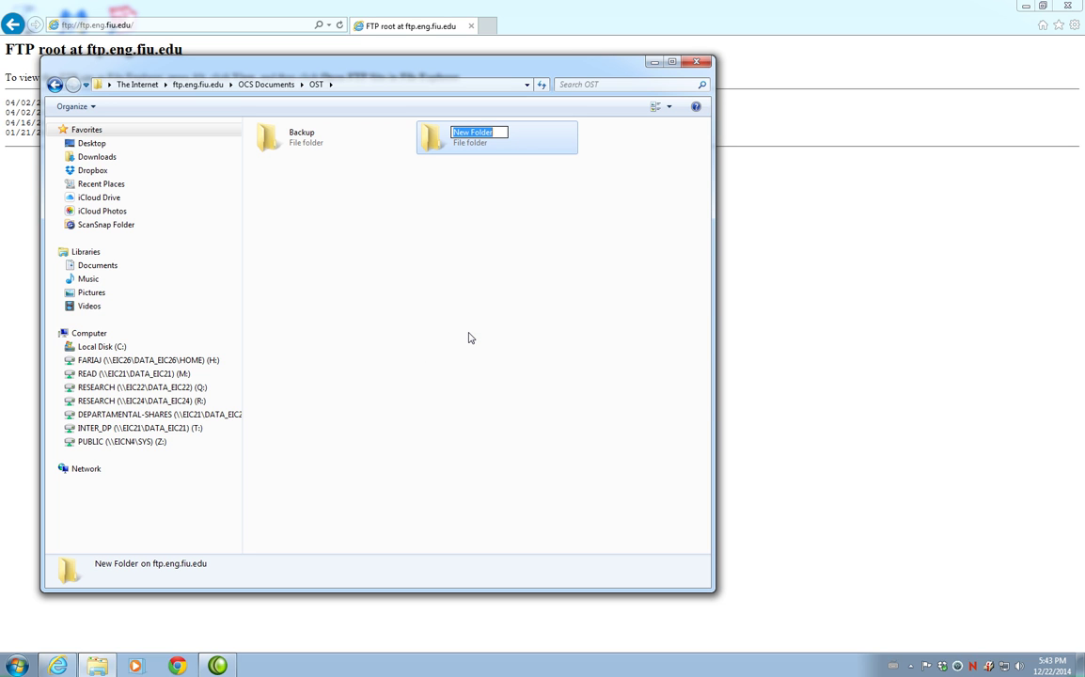
type("C")
type("ahe")
key("BackSpace")
key("BackSpace")
type("c")
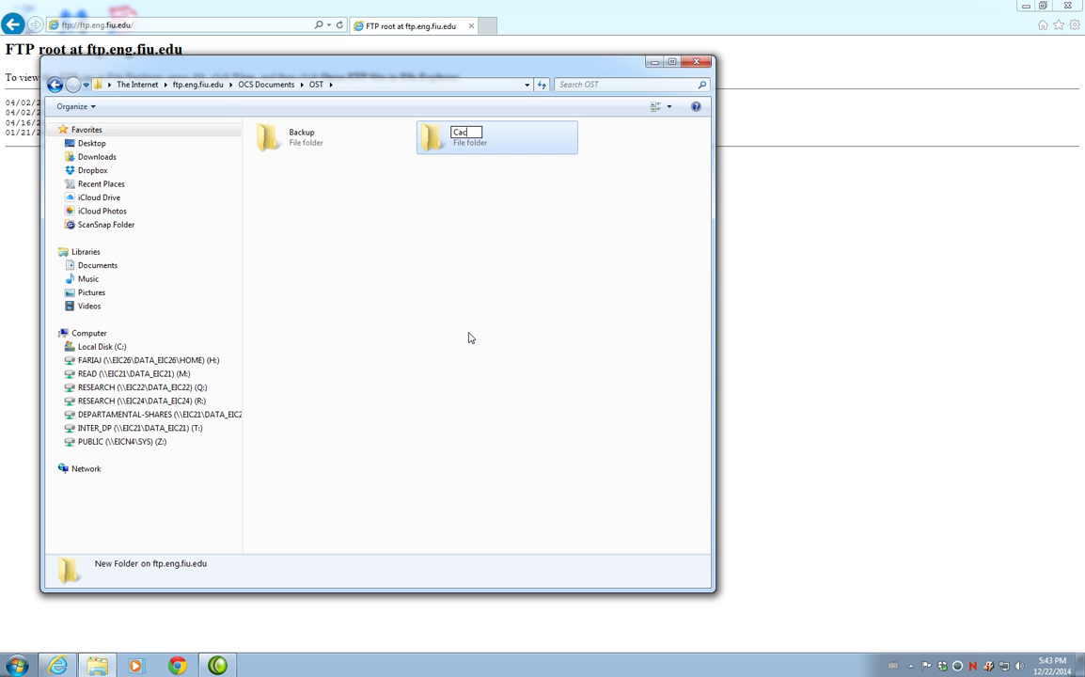
type("he")
left_click(360, 209)
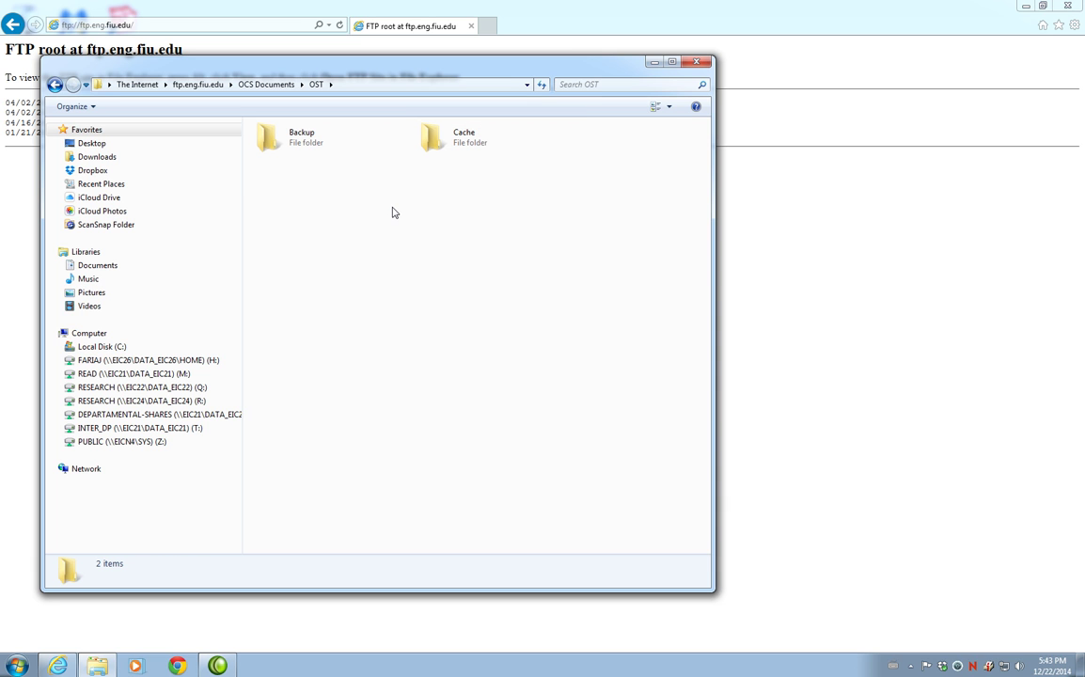
Create an 'Estimate' subfolder in OST next to Backup and Cache, then deselect it.
right_click(358, 211)
mouse_move(404, 323)
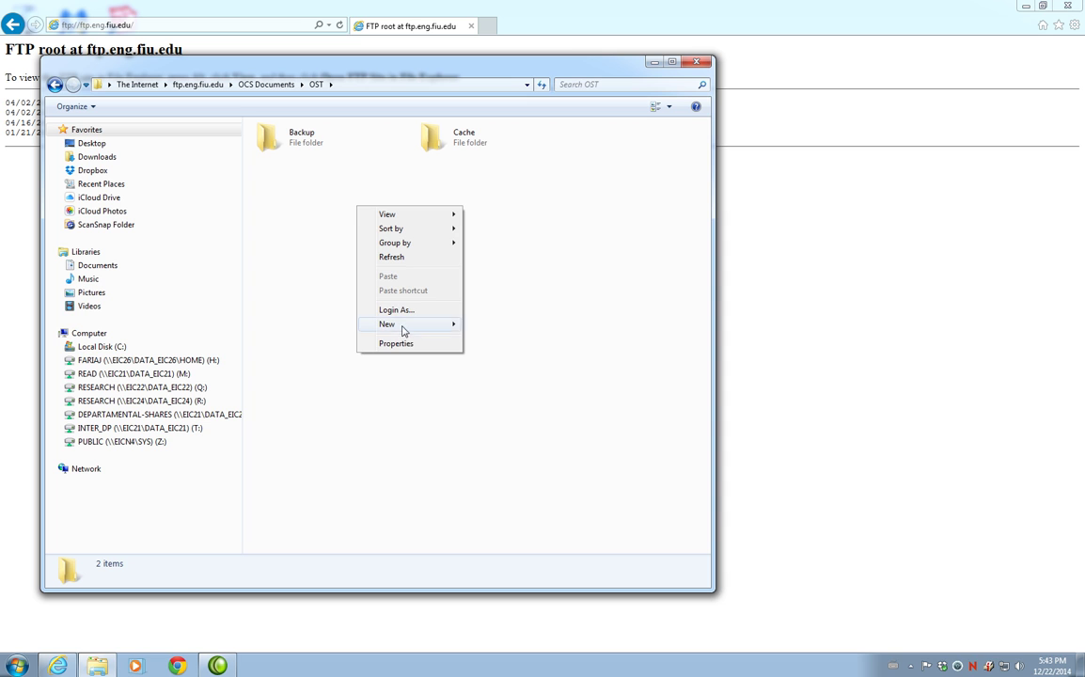
left_click(511, 326)
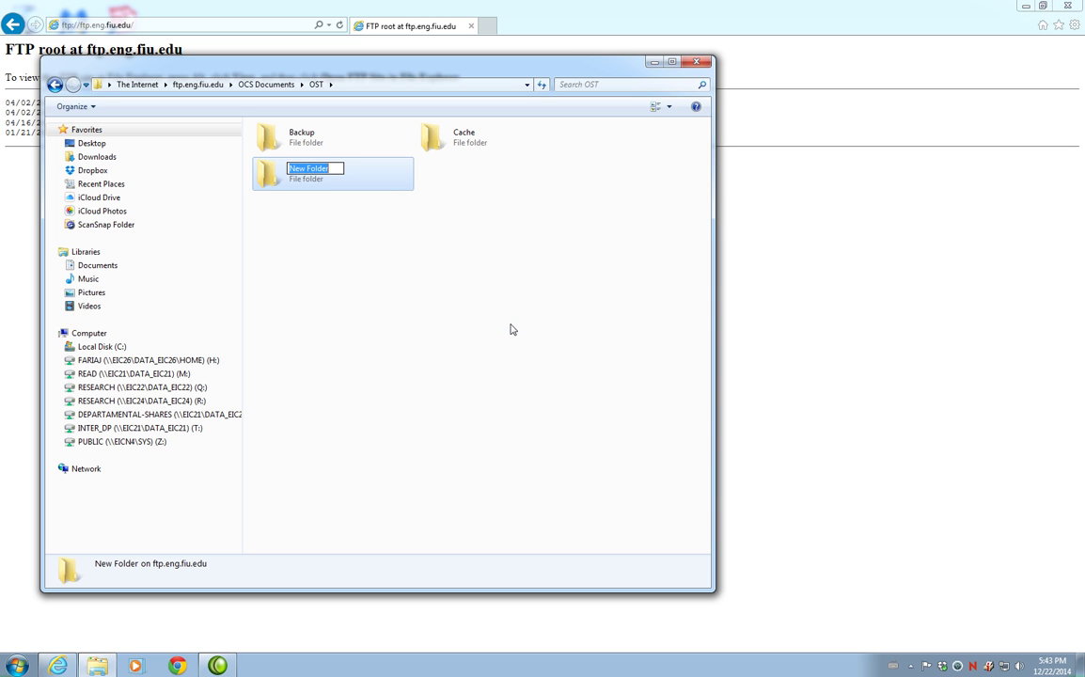
type("Es")
type("timate")
key("Return")
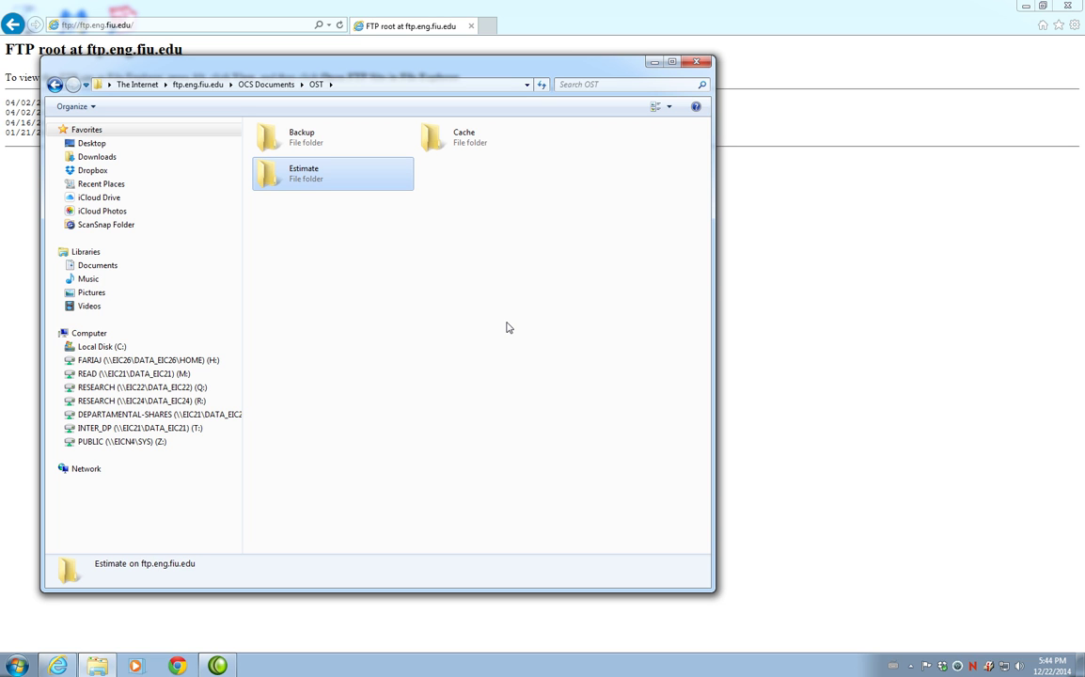
left_click(406, 247)
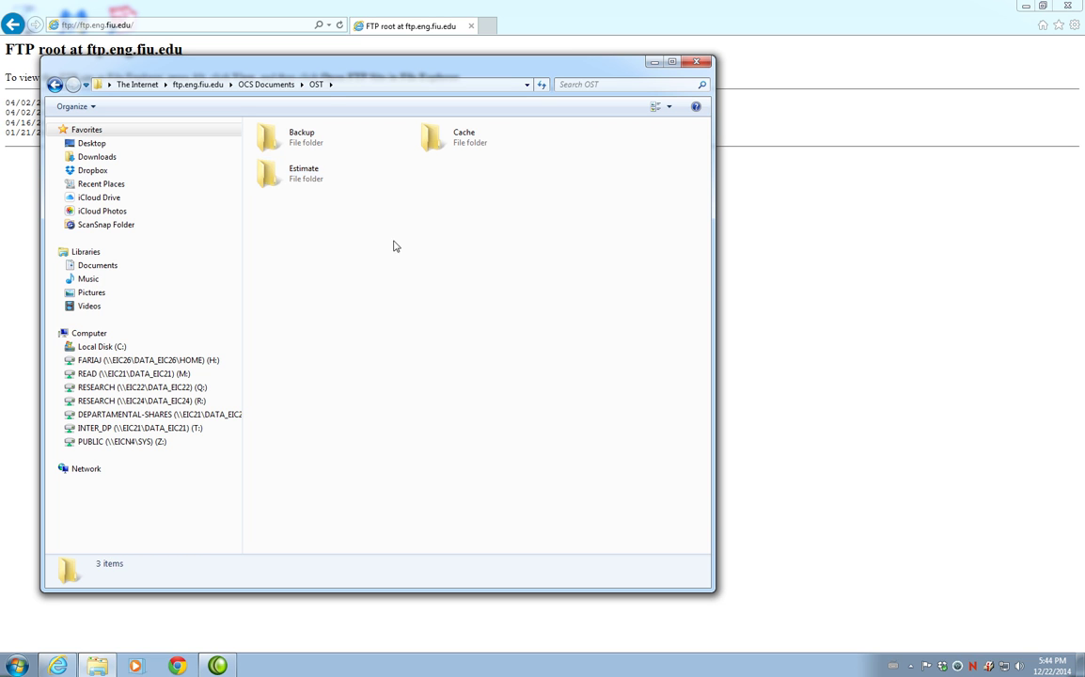